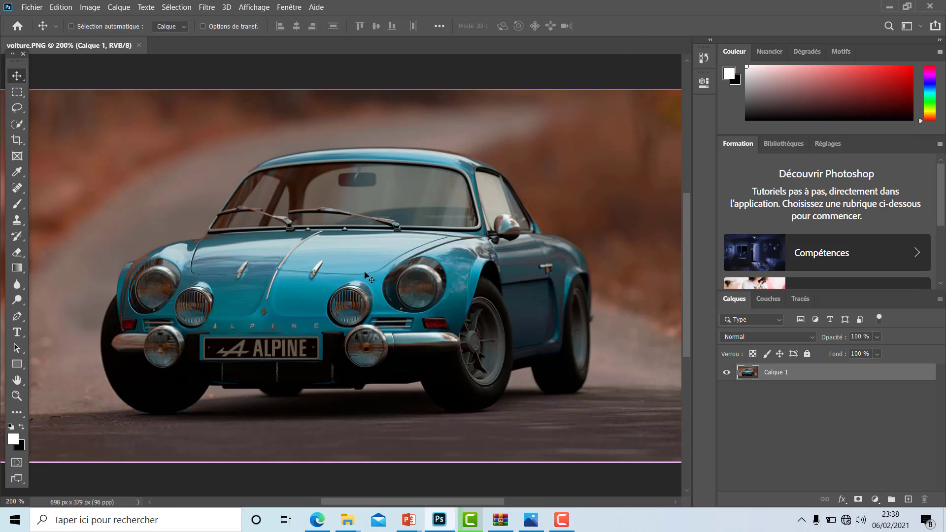
- Add a Hue/Saturation adjustment layer above Calque 1 and shift the whole image's hue to -108
{"action": "key", "text": "ctrl+minus"}
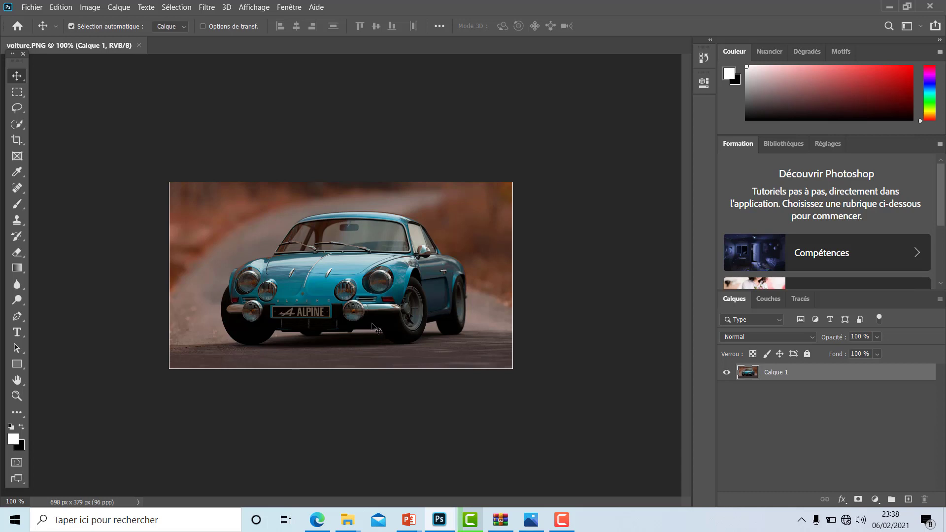
{"action": "key", "text": "ctrl+plus"}
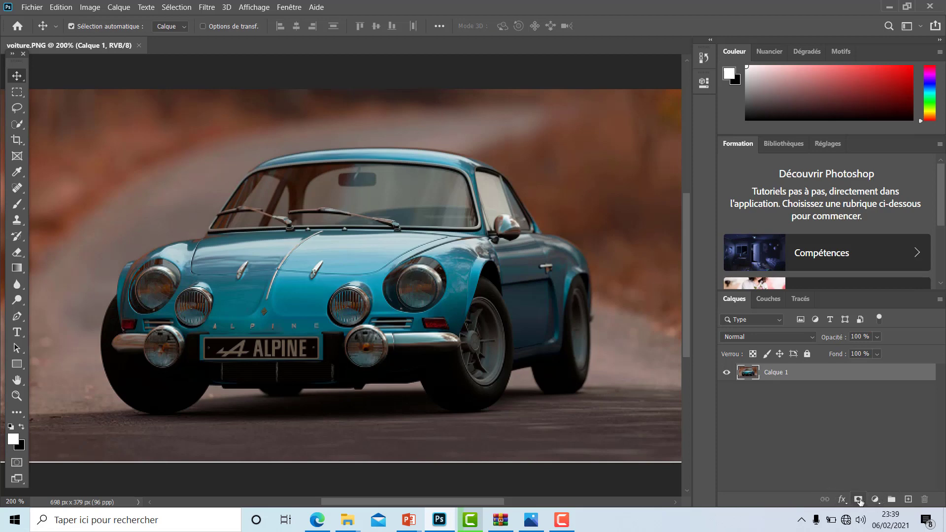
{"action": "left_click", "coordinate": [875, 500]}
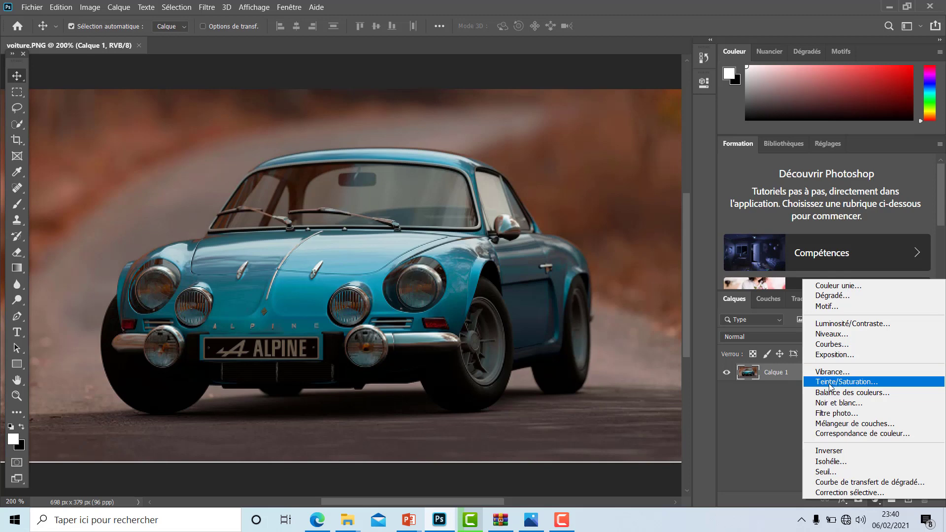
{"action": "left_click", "coordinate": [845, 382]}
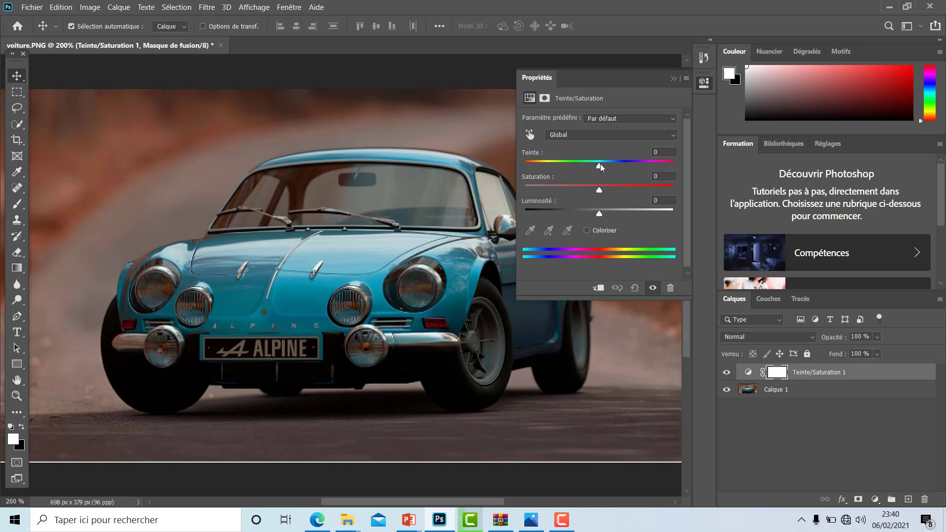
{"action": "left_click_drag", "start_coordinate": [600, 164], "coordinate": [552, 170]}
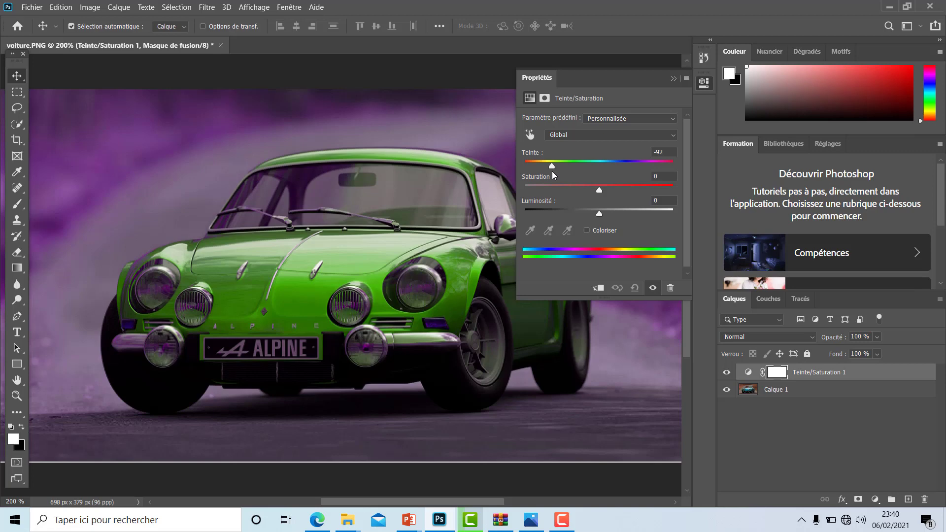
{"action": "left_click_drag", "start_coordinate": [552, 171], "coordinate": [547, 172]}
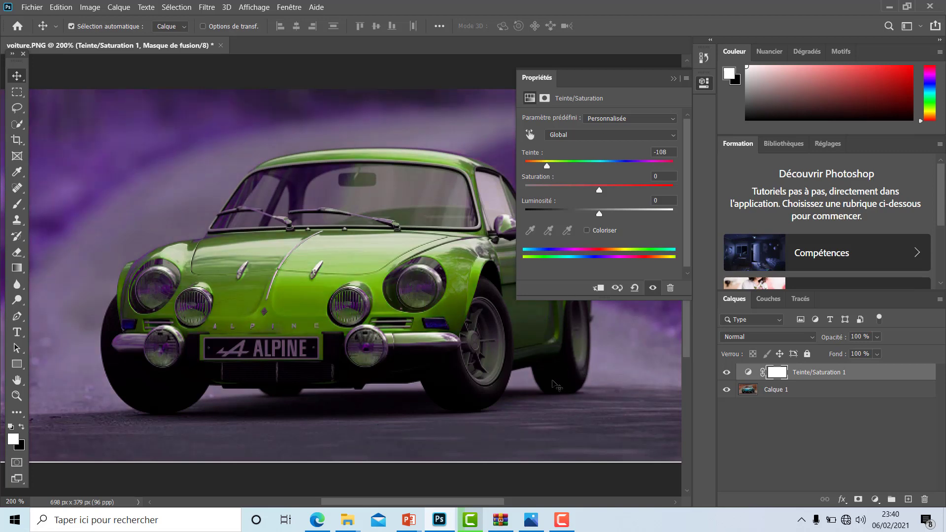
{"action": "key", "text": "ctrl+1"}
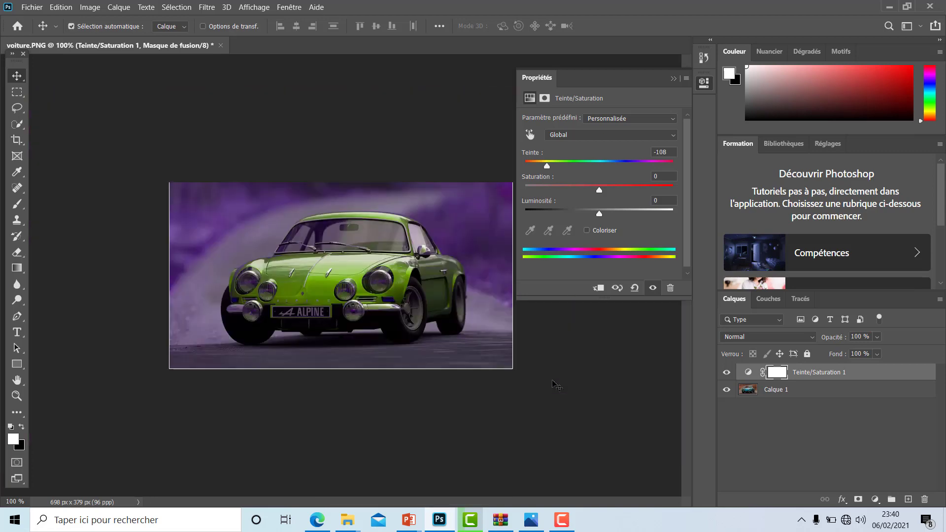
- Try hue +160, saturation +71 and lightness +3 on the whole image, and delete the Hue/Saturation layer
{"action": "left_click_drag", "start_coordinate": [551, 161], "coordinate": [668, 166]}
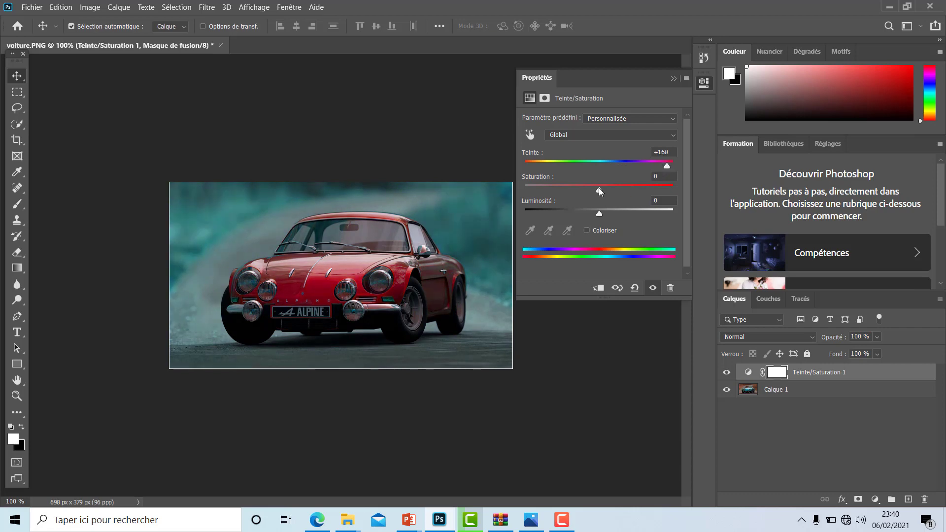
{"action": "left_click_drag", "start_coordinate": [598, 187], "coordinate": [651, 188]}
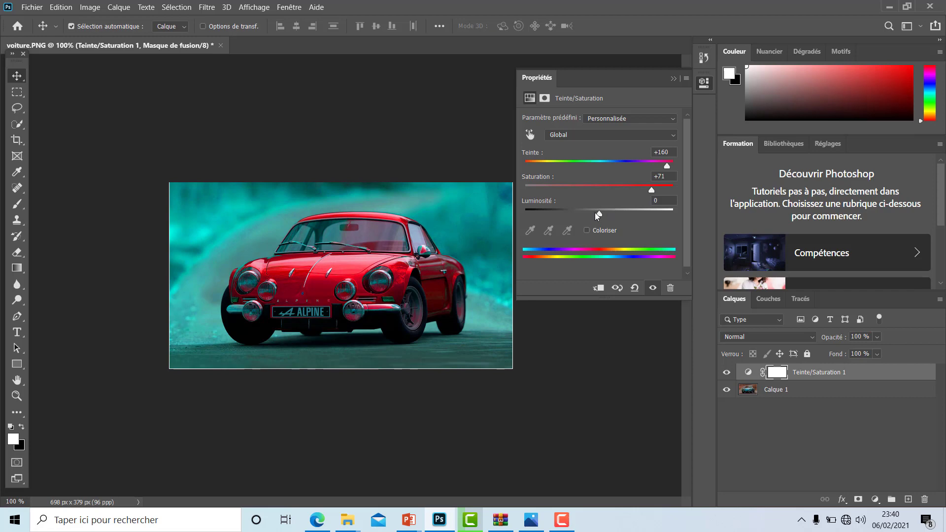
{"action": "mouse_move", "coordinate": [596, 213]}
{"action": "left_mouse_down"}
{"action": "mouse_move", "coordinate": [614, 213]}
{"action": "mouse_move", "coordinate": [572, 212]}
{"action": "mouse_move", "coordinate": [602, 206]}
{"action": "left_mouse_up"}
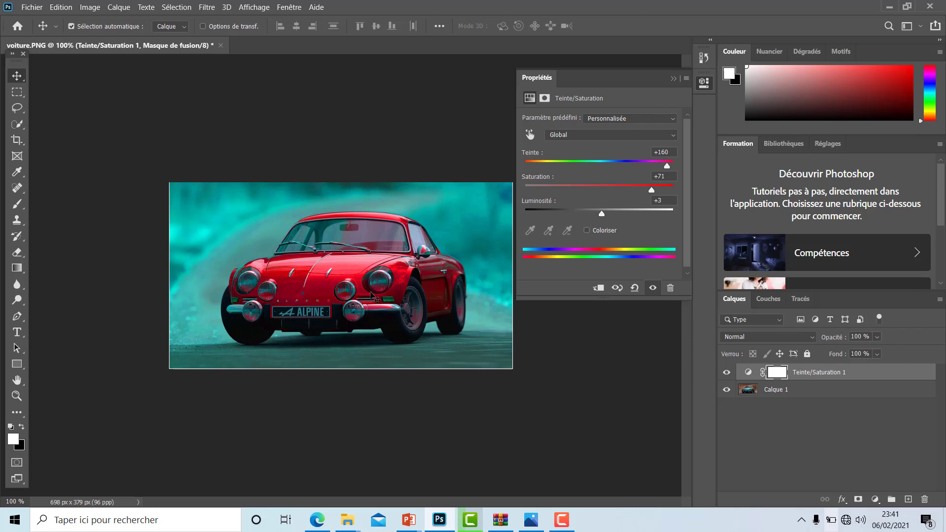
{"action": "left_click_drag", "start_coordinate": [790, 377], "coordinate": [924, 500]}
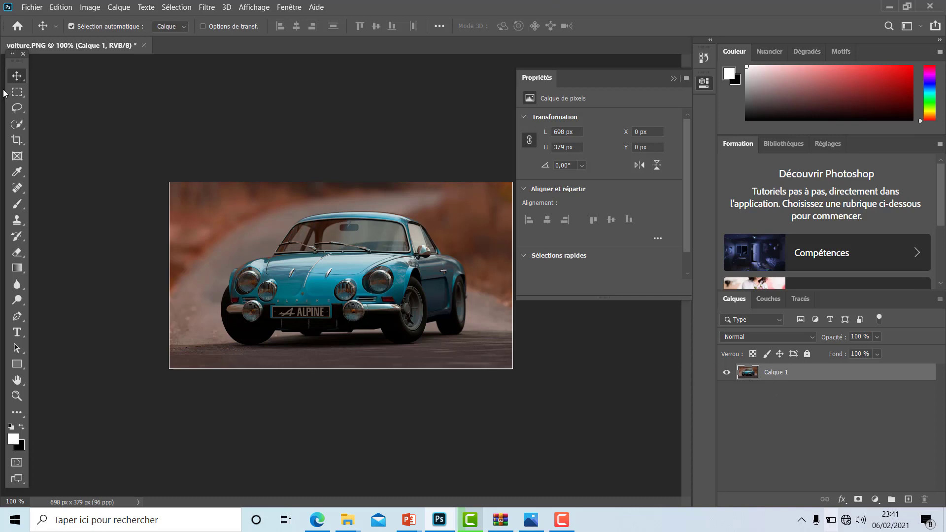
- Start a selection of the car on Calque 1 by painting over its windshield and roof with the Quick Selection tool
{"action": "left_click", "coordinate": [16, 123]}
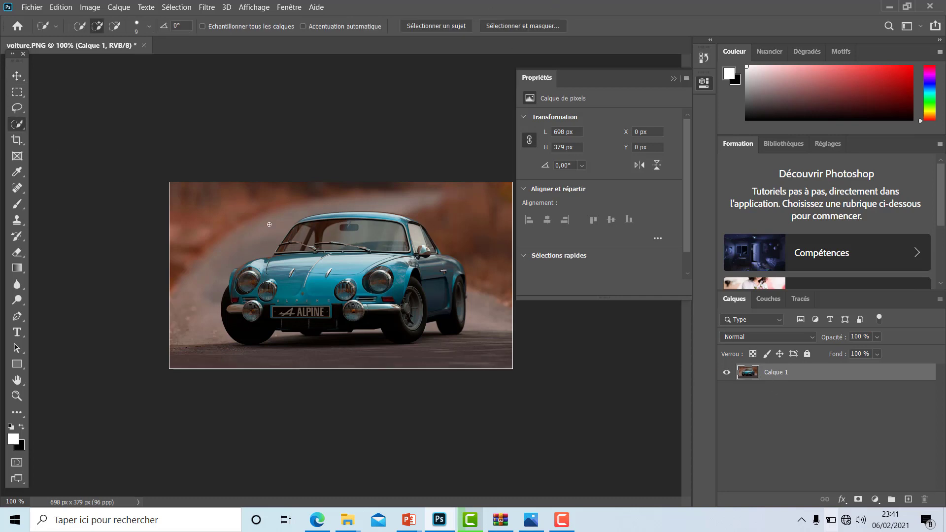
{"action": "right_click", "coordinate": [15, 126]}
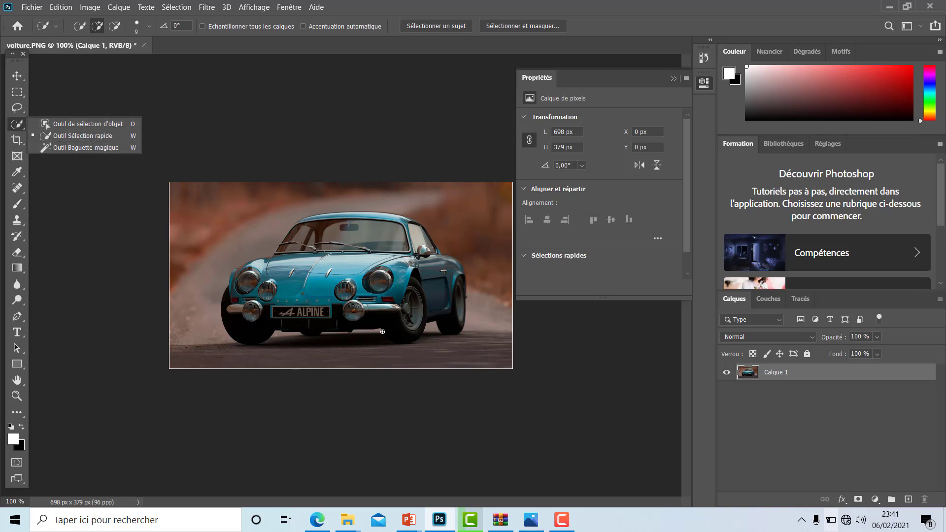
{"action": "left_click", "coordinate": [324, 240]}
{"action": "mouse_move", "coordinate": [355, 241]}
{"action": "left_mouse_down"}
{"action": "mouse_move", "coordinate": [379, 273]}
{"action": "mouse_move", "coordinate": [301, 296]}
{"action": "mouse_move", "coordinate": [245, 302]}
{"action": "mouse_move", "coordinate": [241, 293]}
{"action": "mouse_move", "coordinate": [230, 328]}
{"action": "mouse_move", "coordinate": [236, 272]}
{"action": "mouse_move", "coordinate": [316, 220]}
{"action": "mouse_move", "coordinate": [302, 221]}
{"action": "mouse_move", "coordinate": [374, 216]}
{"action": "mouse_move", "coordinate": [438, 244]}
{"action": "left_mouse_up"}
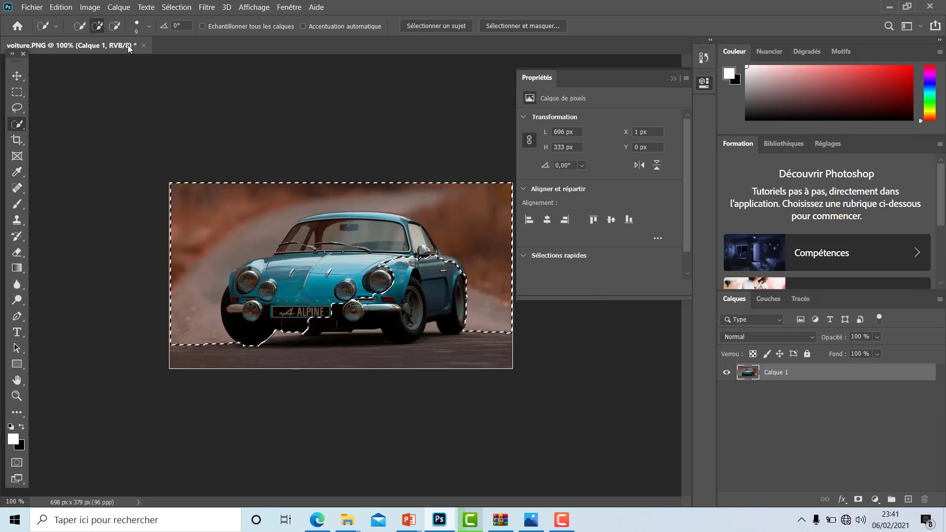
- Subtract the upper background from the selection and add the rest of the car's front, side and wheels
{"action": "mouse_move", "coordinate": [183, 303]}
{"action": "left_mouse_down"}
{"action": "mouse_move", "coordinate": [212, 261]}
{"action": "mouse_move", "coordinate": [276, 242]}
{"action": "mouse_move", "coordinate": [338, 197]}
{"action": "mouse_move", "coordinate": [456, 202]}
{"action": "mouse_move", "coordinate": [473, 257]}
{"action": "left_mouse_up"}
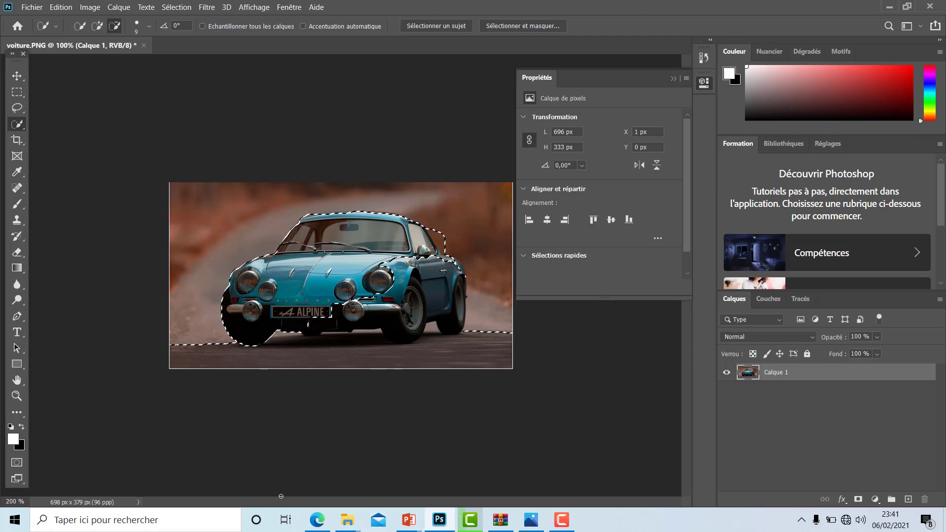
{"action": "key", "text": "ctrl+plus"}
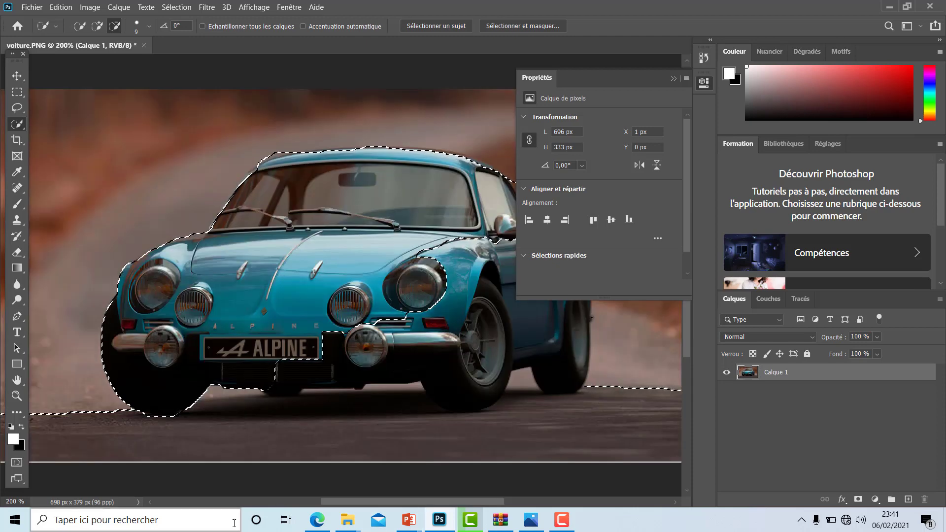
{"action": "left_click", "coordinate": [704, 84]}
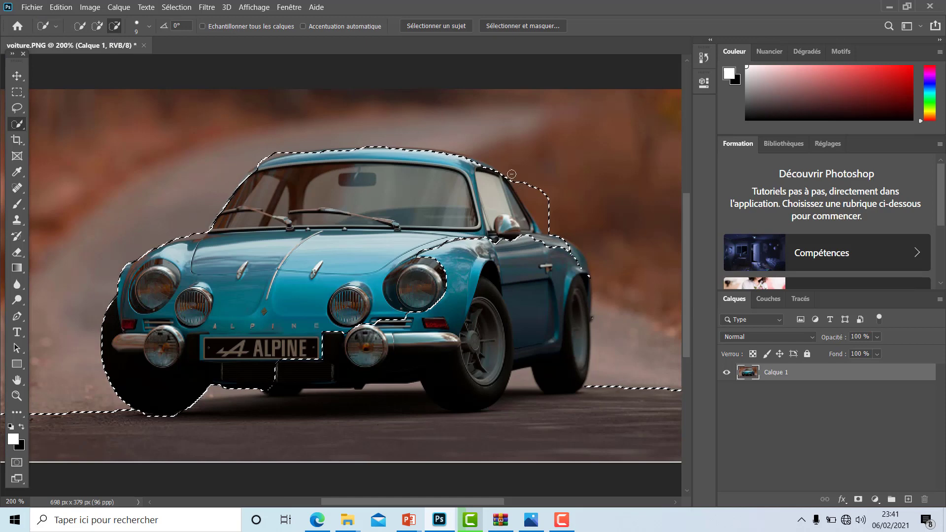
{"action": "left_click", "coordinate": [98, 27]}
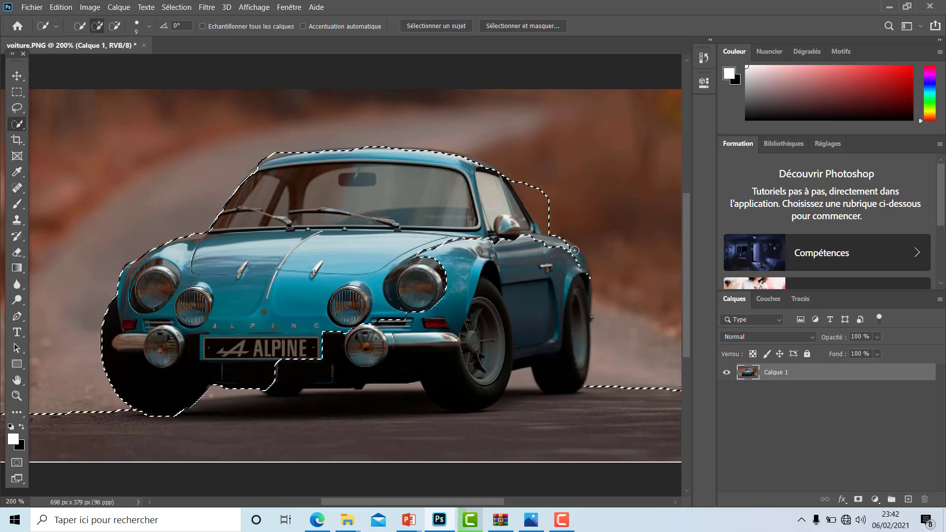
{"action": "mouse_move", "coordinate": [583, 279]}
{"action": "left_mouse_down"}
{"action": "mouse_move", "coordinate": [570, 371]}
{"action": "mouse_move", "coordinate": [524, 355]}
{"action": "left_mouse_up"}
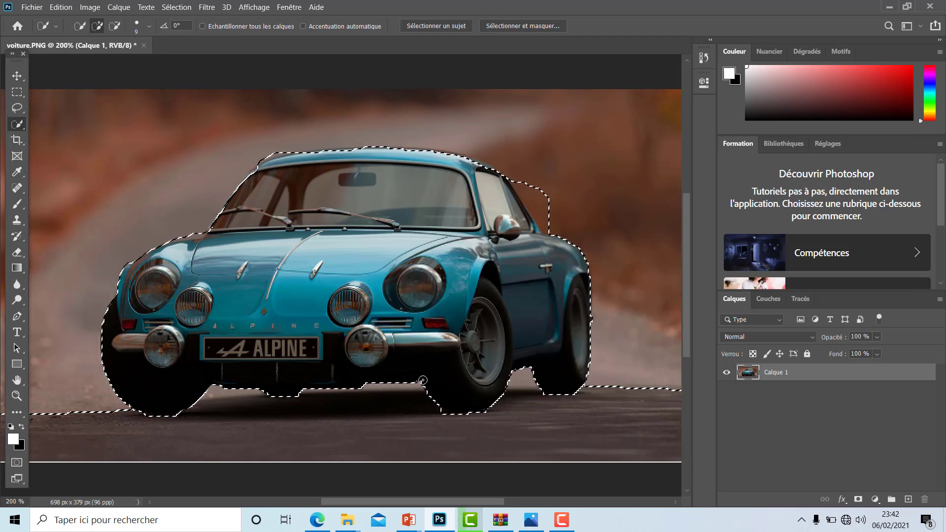
- Subtract the leftover background behind the rear window and the road areas on both sides of the car from the selection
{"action": "left_click", "coordinate": [114, 25]}
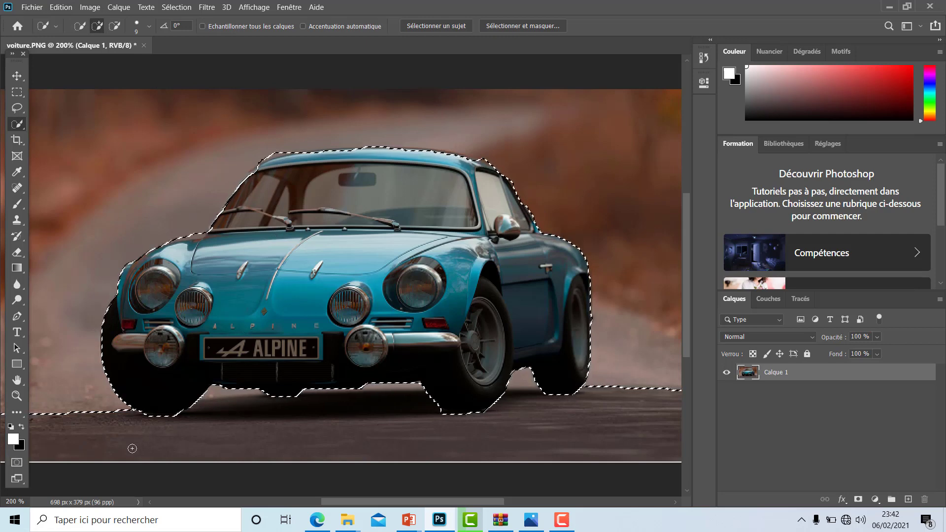
{"action": "left_click", "coordinate": [114, 26]}
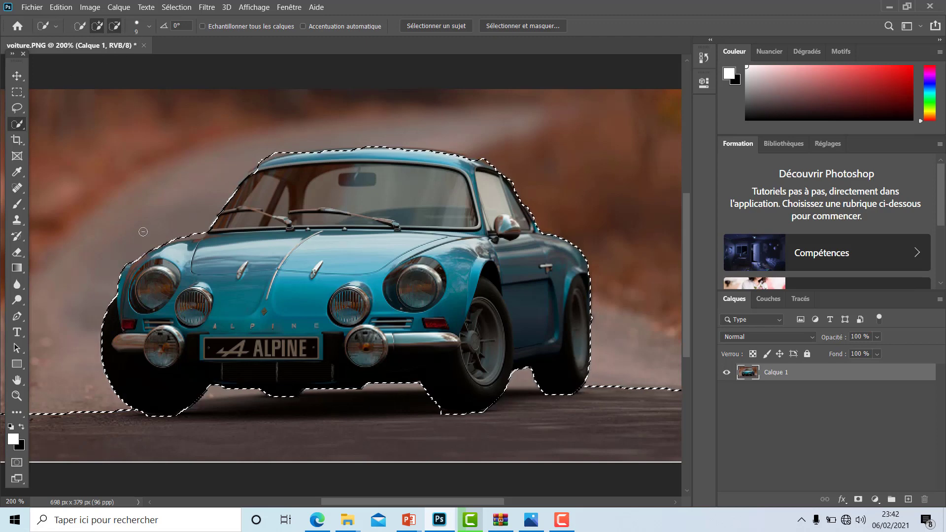
{"action": "left_click_drag", "start_coordinate": [78, 417], "coordinate": [123, 412]}
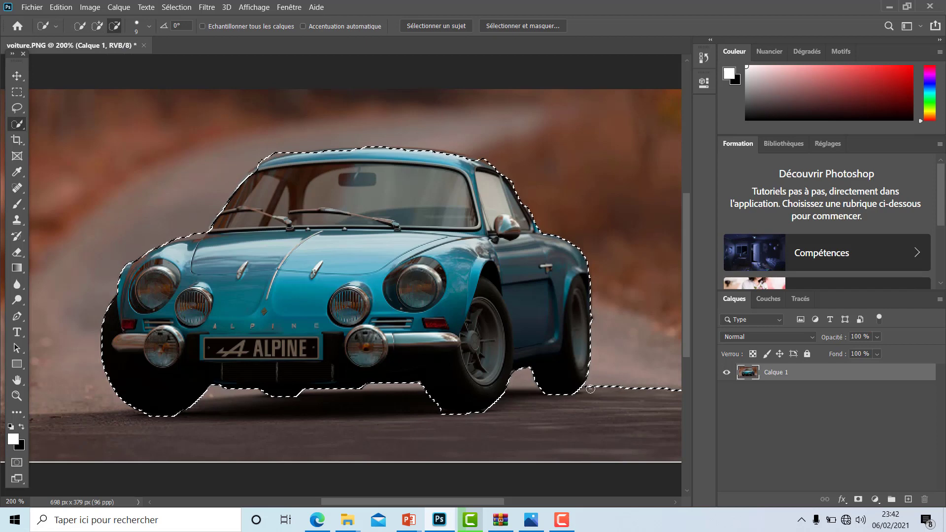
{"action": "left_click_drag", "start_coordinate": [610, 387], "coordinate": [660, 389]}
- Try a layer mask made from the car selection on Calque 1, and undo it
{"action": "left_click", "coordinate": [858, 500]}
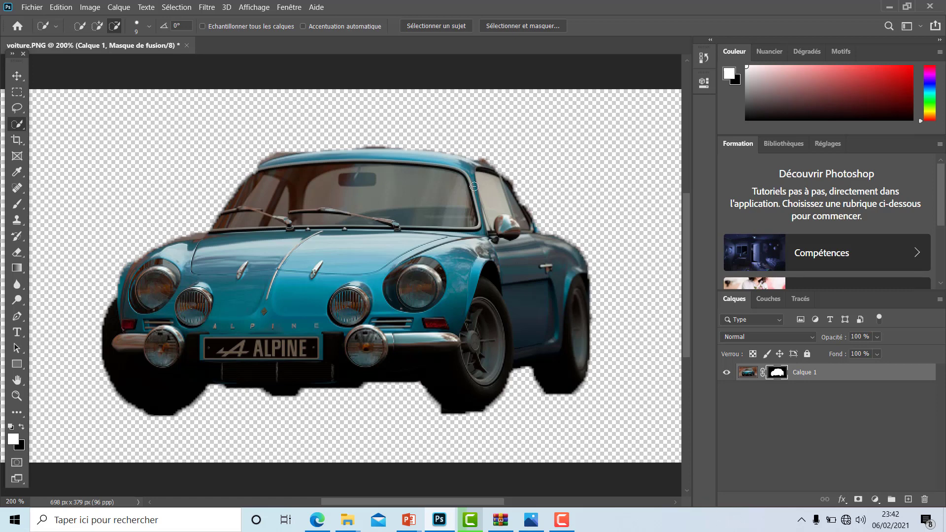
{"action": "key", "text": "ctrl+z"}
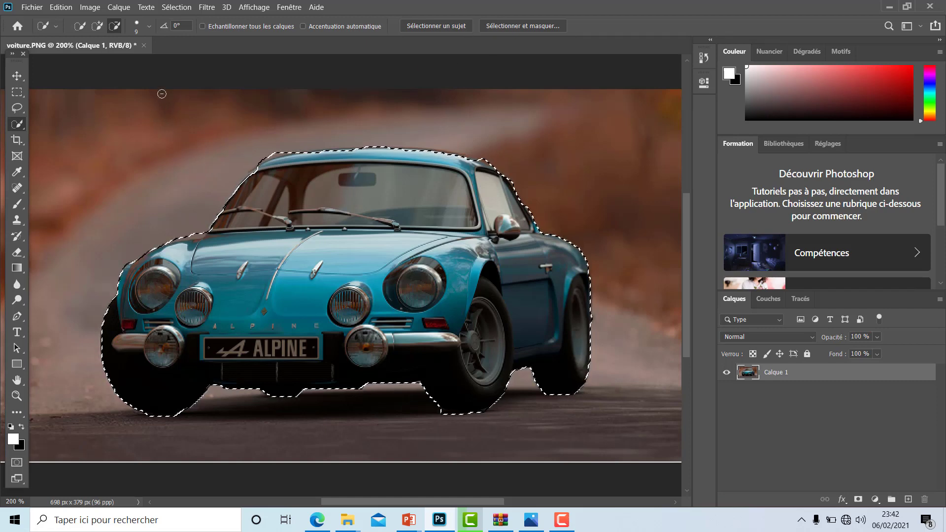
- Open the car selection in Select and Mask and refine its edges along the roof, windshield, front fender and under the bumper
{"action": "left_click", "coordinate": [97, 25]}
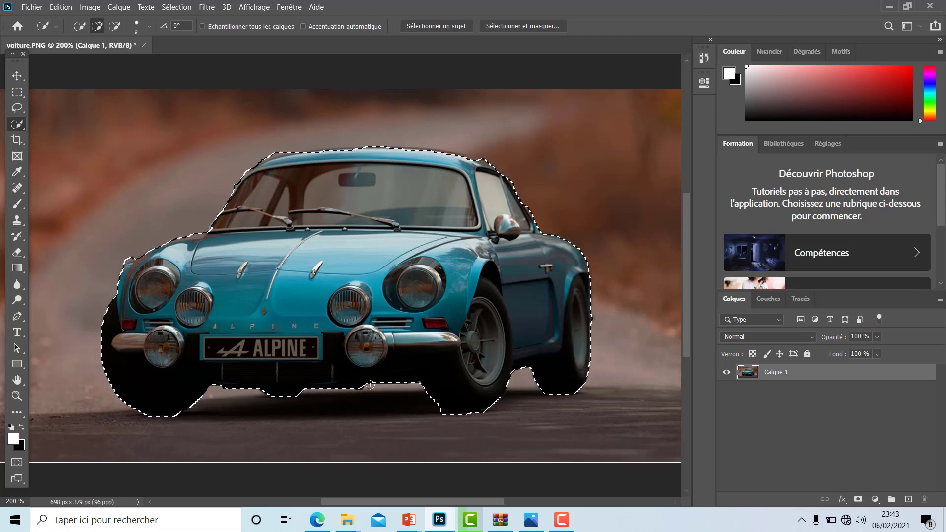
{"action": "left_click", "coordinate": [524, 25]}
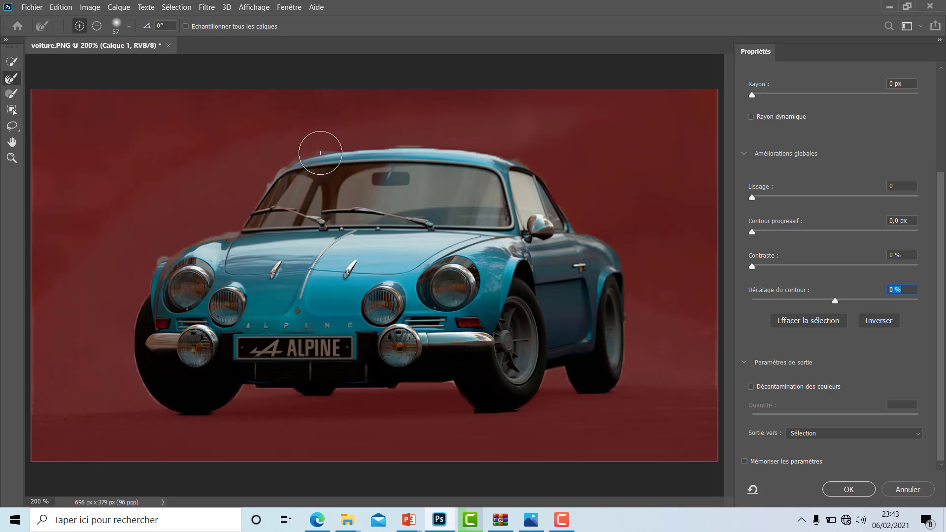
{"action": "left_click", "coordinate": [281, 170]}
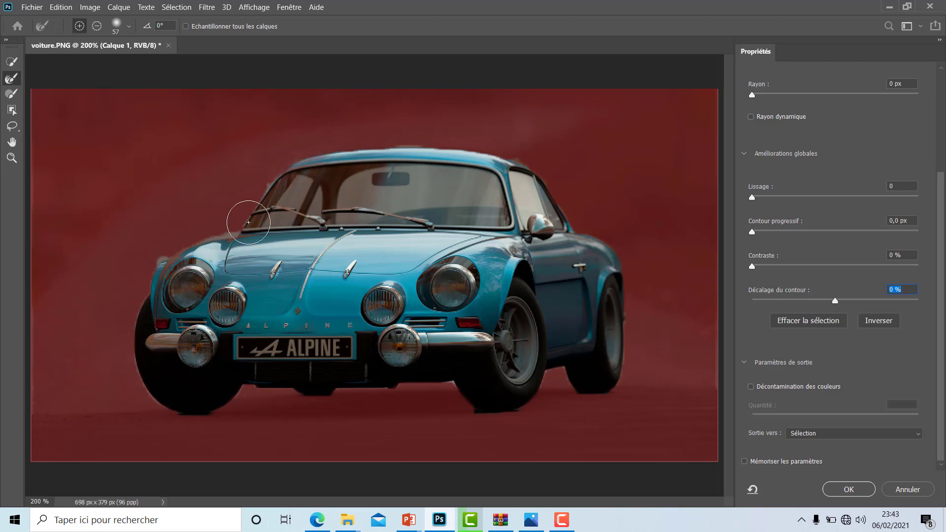
{"action": "left_click", "coordinate": [229, 229]}
{"action": "mouse_move", "coordinate": [210, 236]}
{"action": "left_mouse_down"}
{"action": "mouse_move", "coordinate": [174, 259]}
{"action": "mouse_move", "coordinate": [182, 245]}
{"action": "mouse_move", "coordinate": [179, 276]}
{"action": "left_mouse_up"}
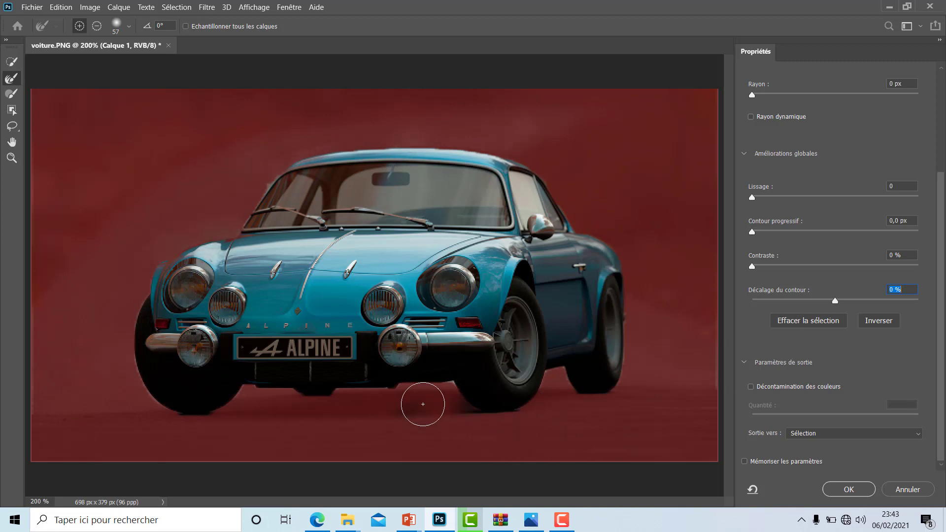
{"action": "left_click", "coordinate": [444, 397]}
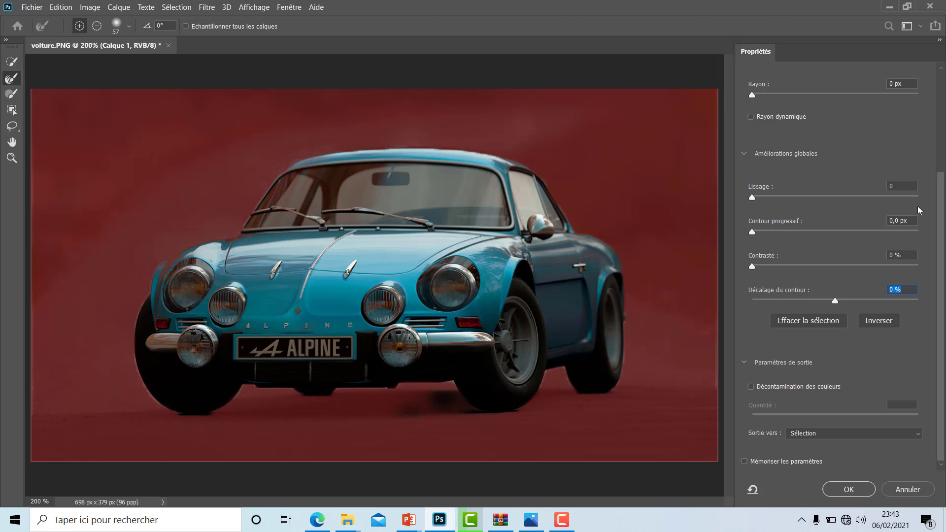
- Set the edge shift to +3 % and output the refined selection to a new layer with a layer mask
{"action": "scroll", "coordinate": [920, 199], "scroll_direction": "up", "scroll_amount": 1}
{"action": "scroll", "coordinate": [920, 200], "scroll_direction": "up", "scroll_amount": 6}
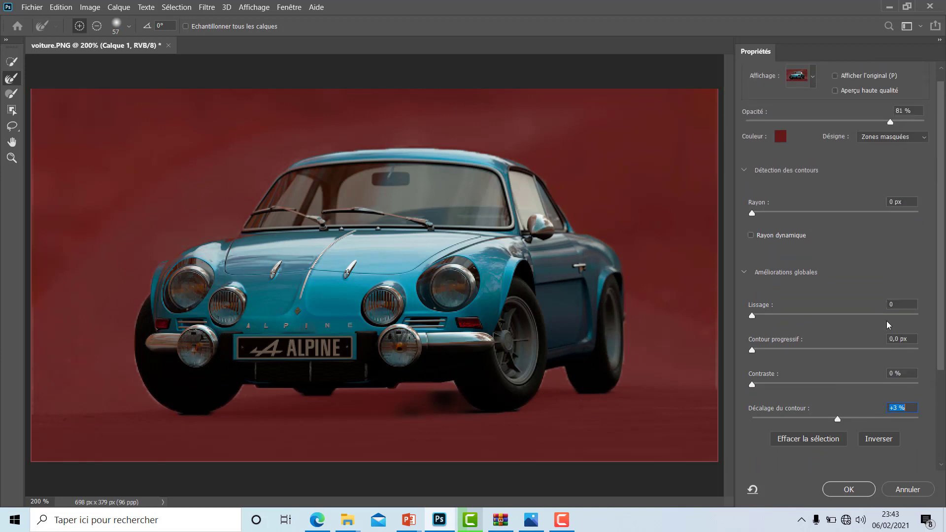
{"action": "scroll", "coordinate": [887, 321], "scroll_direction": "down", "scroll_amount": 6}
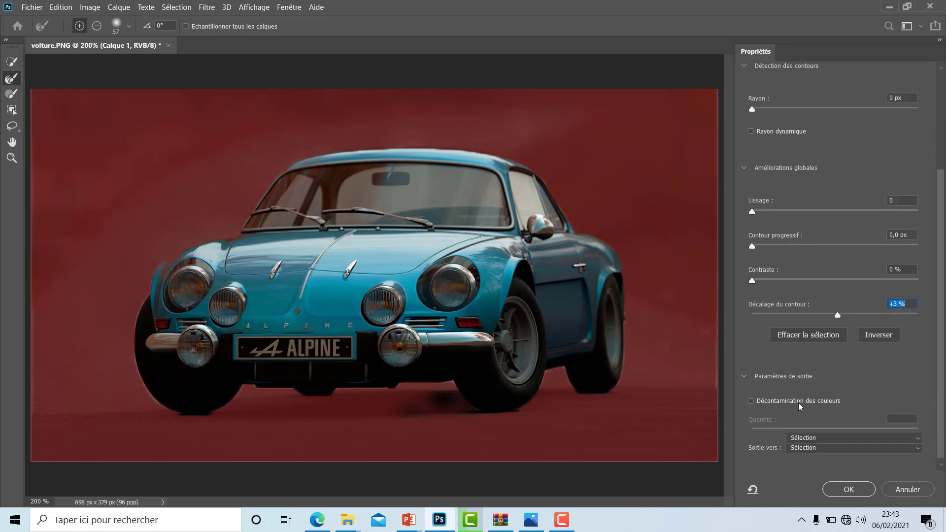
{"action": "left_click", "coordinate": [812, 433]}
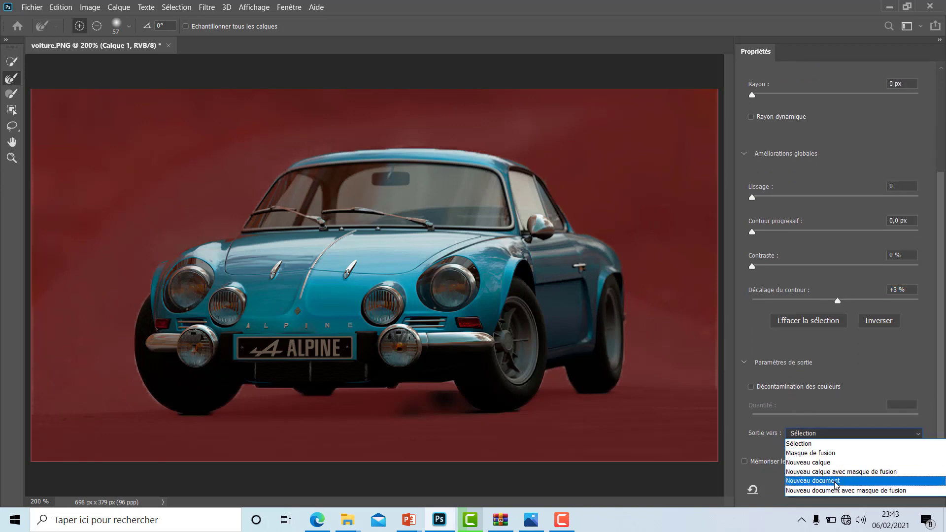
{"action": "left_click", "coordinate": [841, 475]}
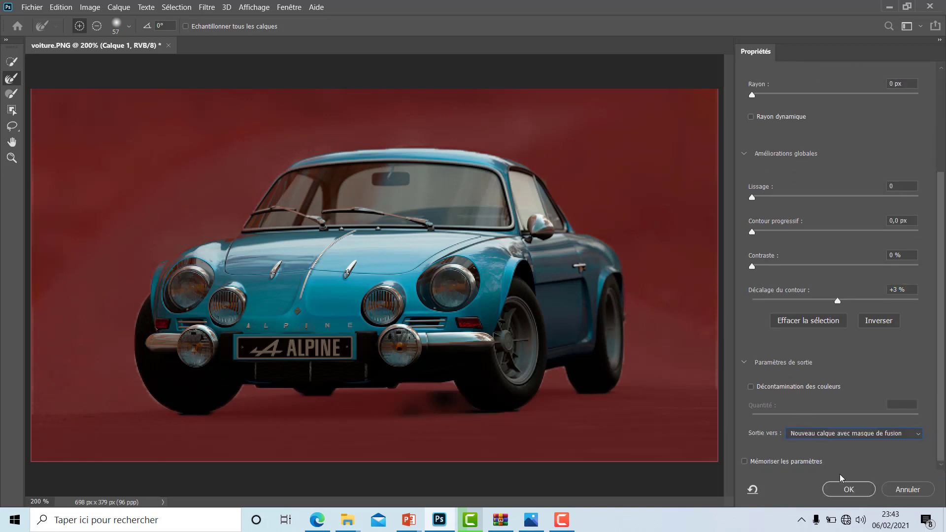
{"action": "left_click", "coordinate": [869, 489]}
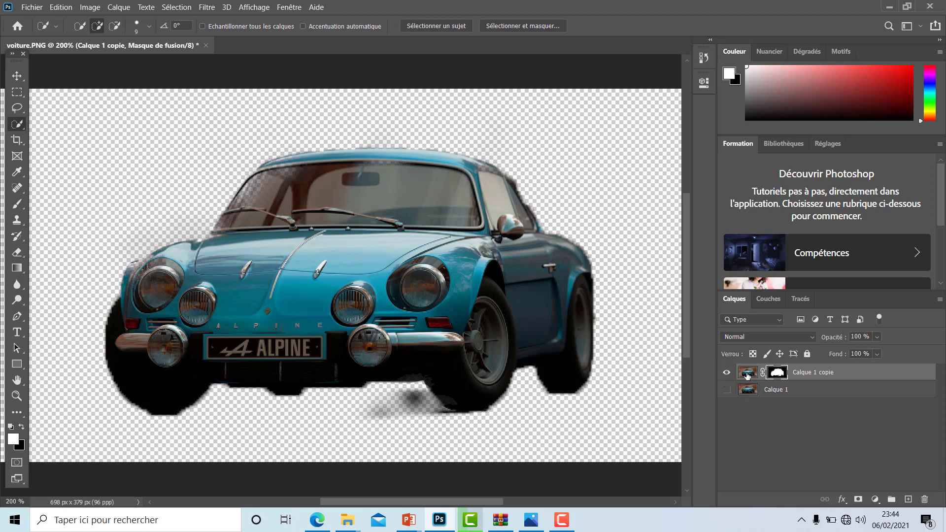
- Show Calque 1 again and add a Teinte/Saturation adjustment layer above Calque 1 copie
{"action": "left_click", "coordinate": [876, 499]}
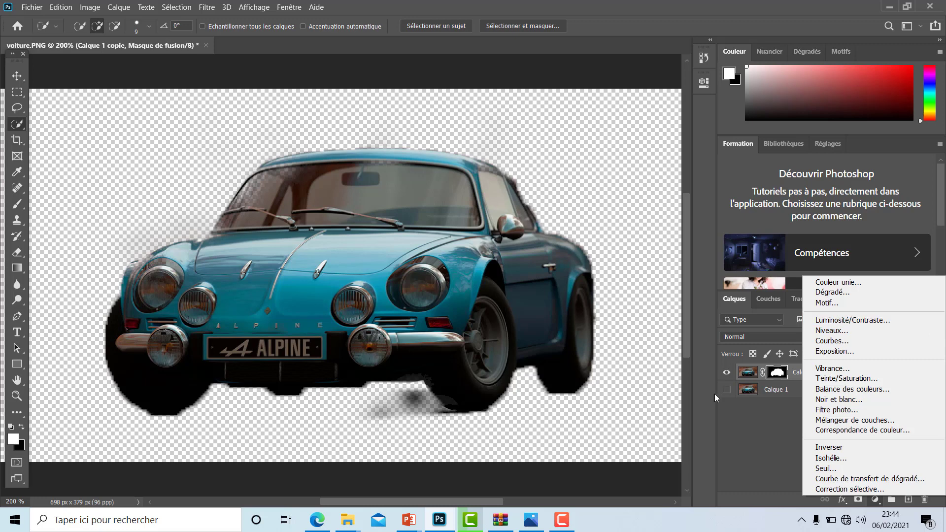
{"action": "left_click", "coordinate": [727, 393]}
{"action": "left_click", "coordinate": [728, 391]}
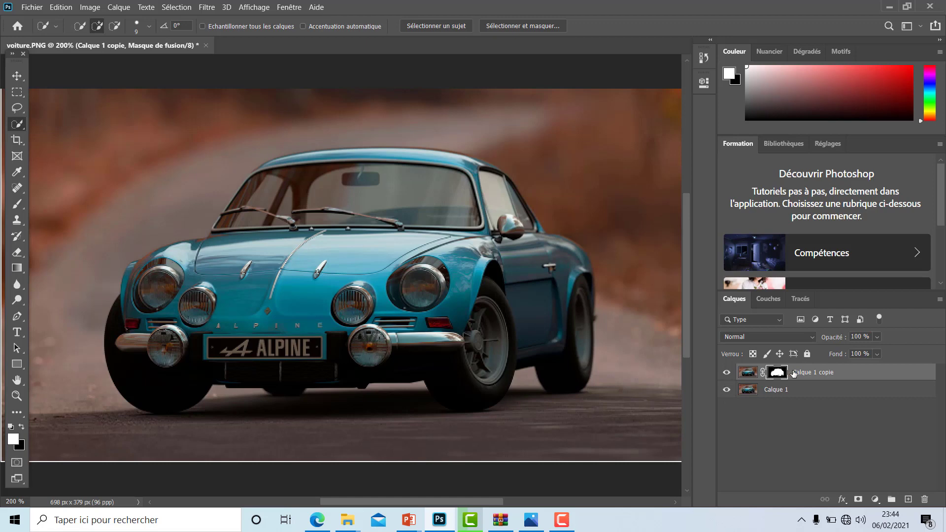
{"action": "left_click", "coordinate": [873, 499]}
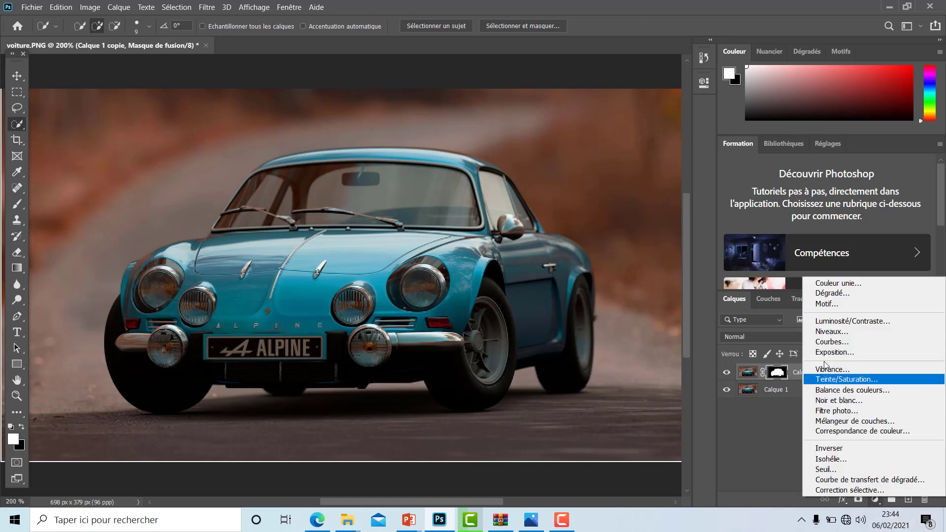
{"action": "left_click", "coordinate": [833, 382]}
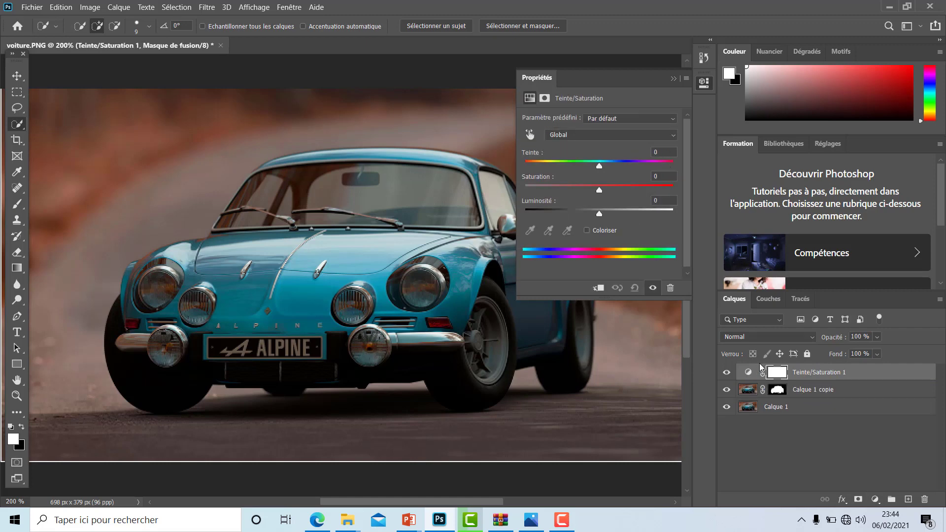
- Clip the Teinte/Saturation adjustment layer to Calque 1 copie with a clipping mask
{"action": "right_click", "coordinate": [780, 372]}
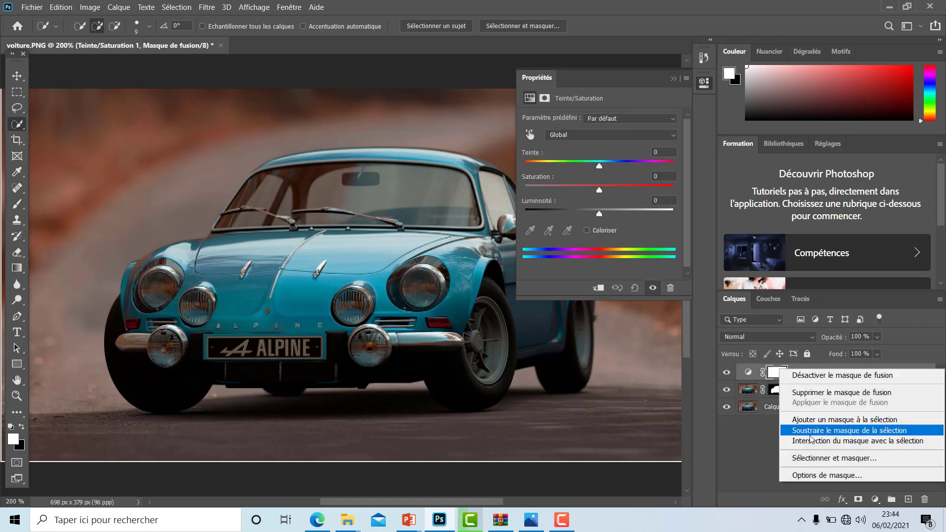
{"action": "left_click", "coordinate": [760, 440]}
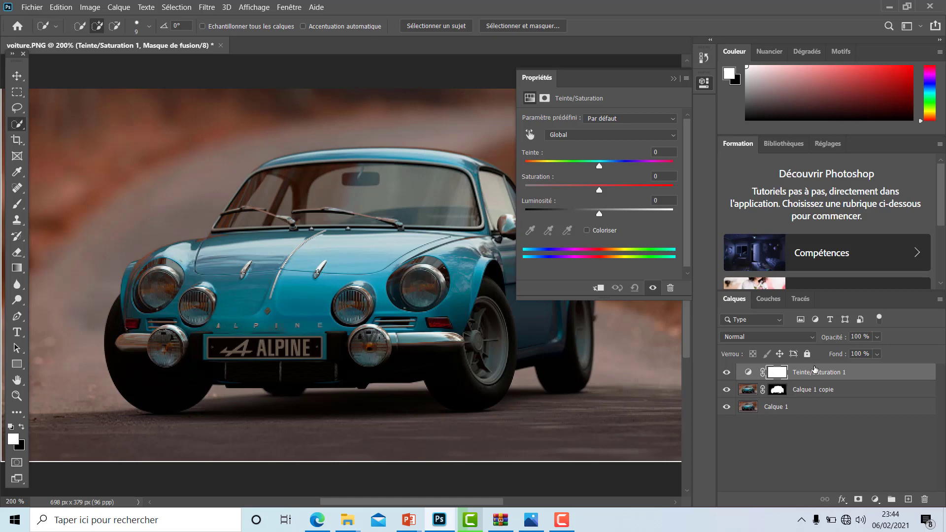
{"action": "right_click", "coordinate": [814, 372]}
{"action": "left_click", "coordinate": [696, 226]}
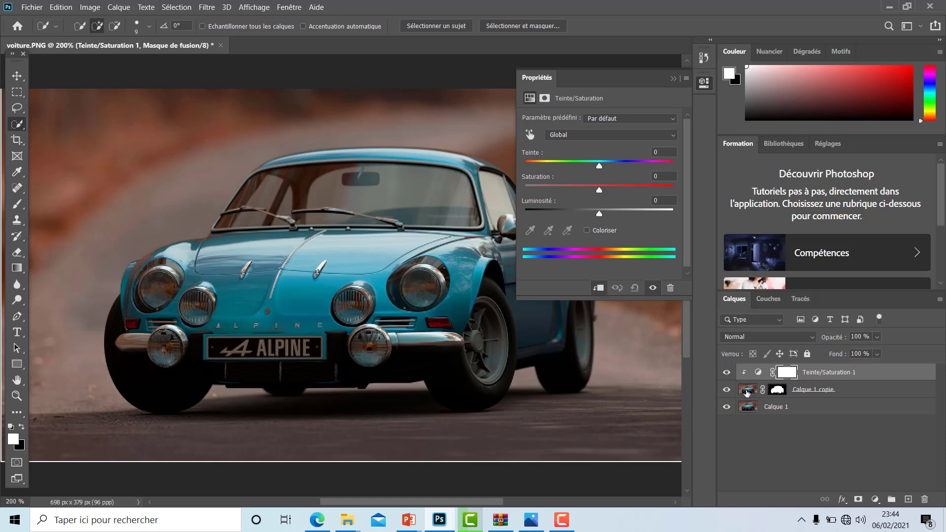
- Try a purple car colour by setting the adjustment layer's hue to +108
{"action": "left_click", "coordinate": [646, 163]}
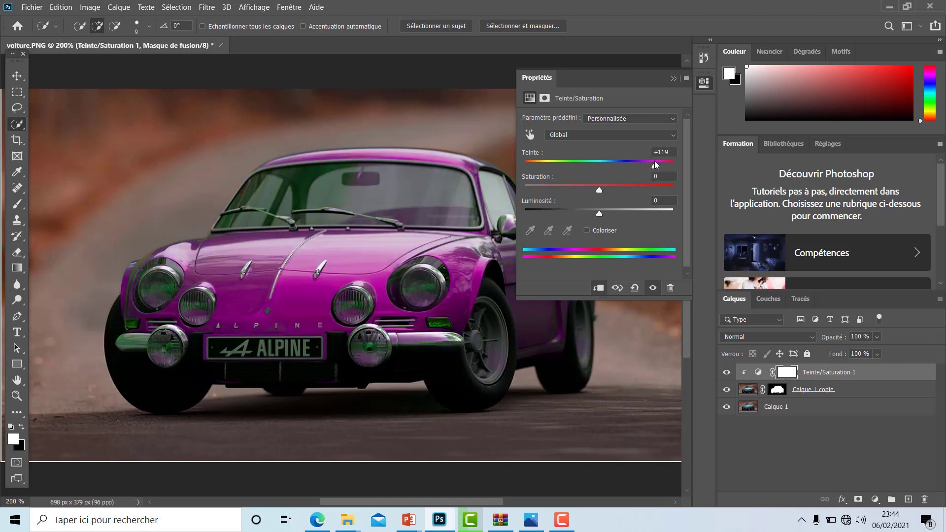
{"action": "mouse_move", "coordinate": [654, 164]}
{"action": "left_mouse_down"}
{"action": "mouse_move", "coordinate": [594, 167]}
{"action": "mouse_move", "coordinate": [651, 164]}
{"action": "left_mouse_up"}
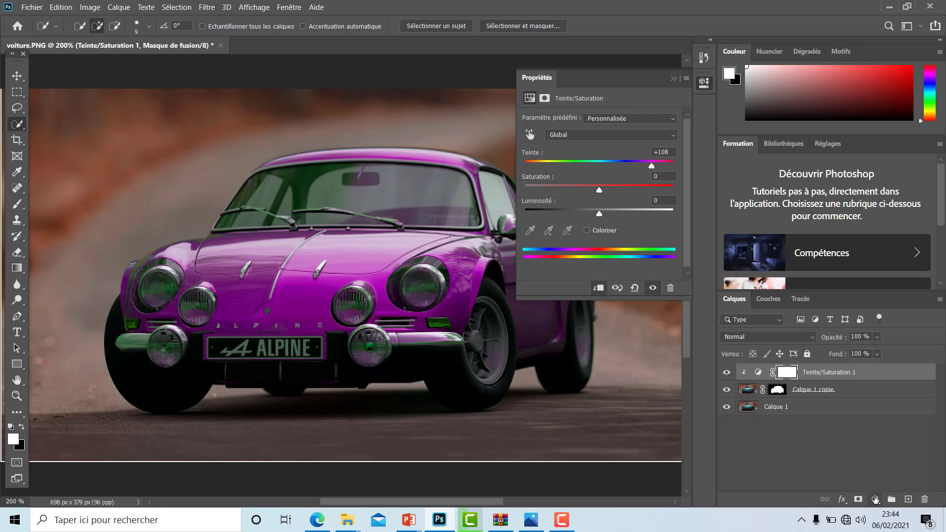
{"action": "right_click", "coordinate": [804, 373]}
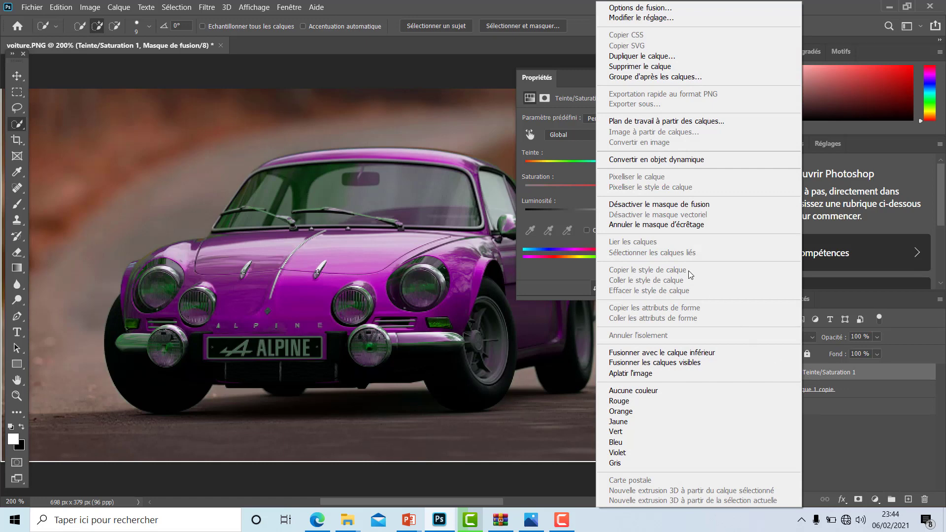
{"action": "left_click", "coordinate": [923, 499]}
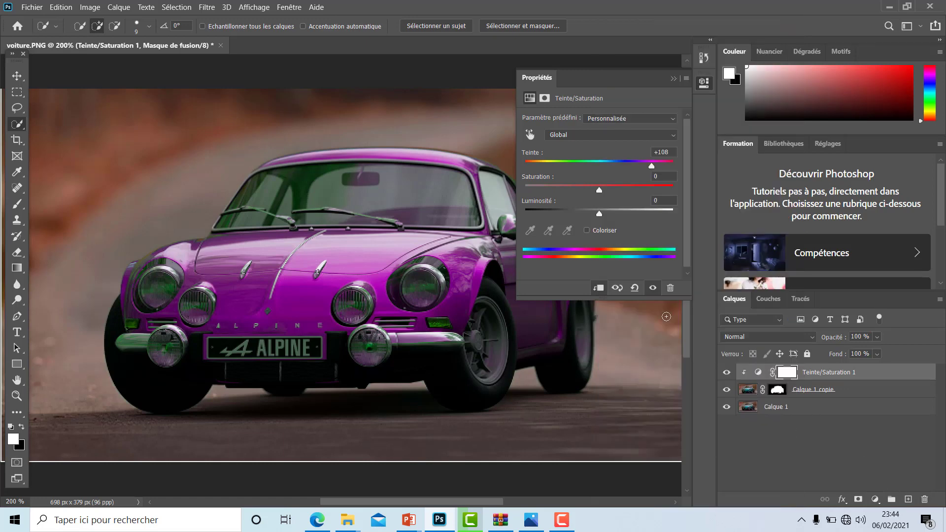
- Turn the car red by setting the hue to +168 and the saturation to +55, and slightly lower the lightness
{"action": "left_click_drag", "start_coordinate": [652, 167], "coordinate": [669, 167]}
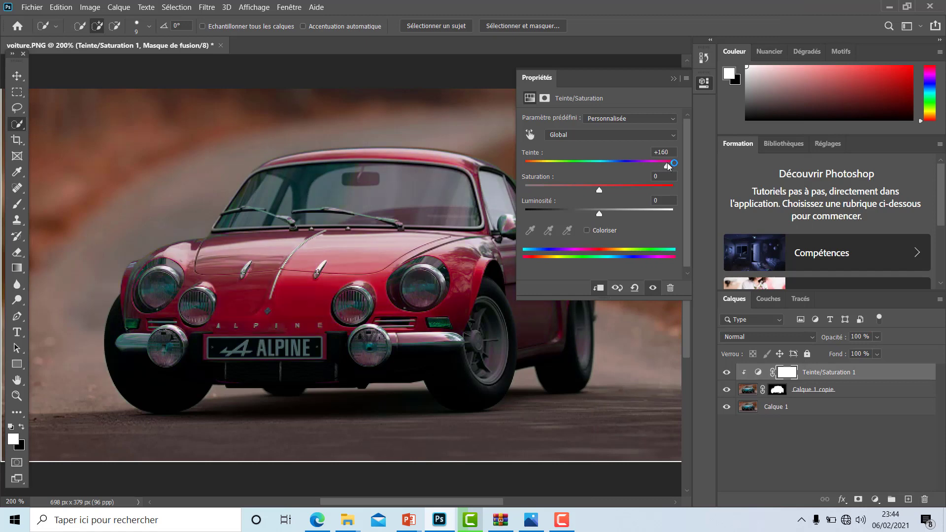
{"action": "left_click_drag", "start_coordinate": [599, 190], "coordinate": [641, 191]}
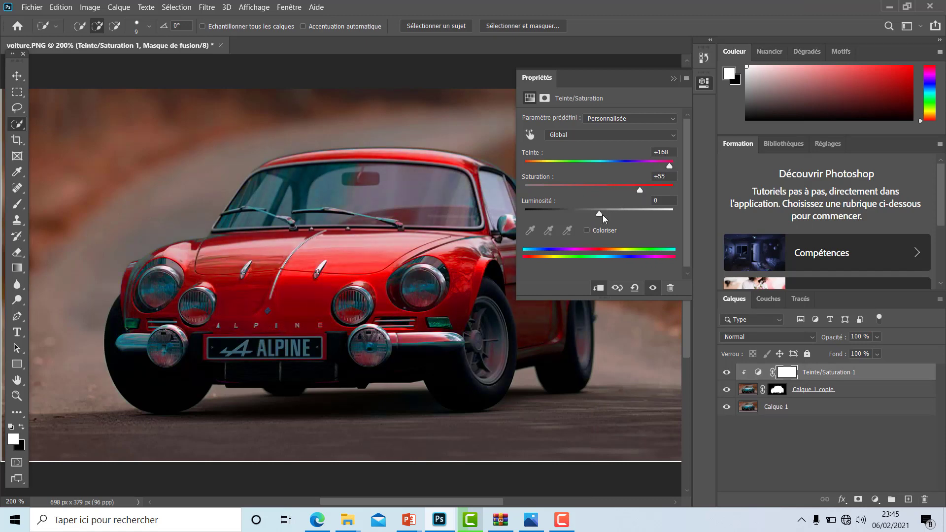
{"action": "left_click_drag", "start_coordinate": [600, 214], "coordinate": [595, 215]}
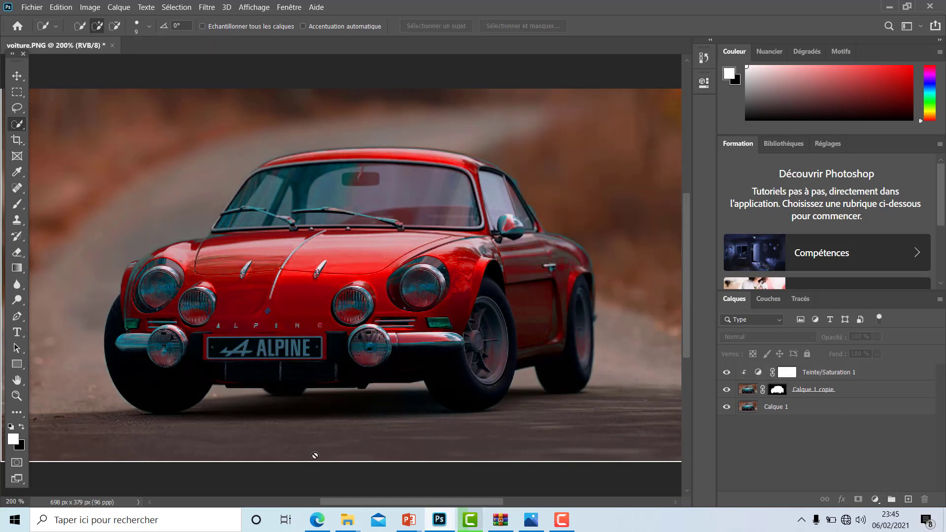
{"action": "key", "text": "ctrl+minus"}
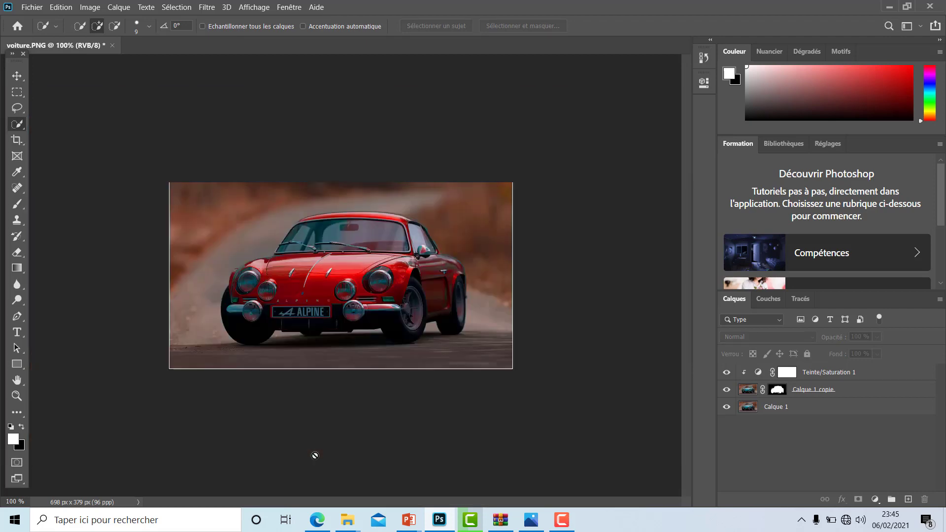